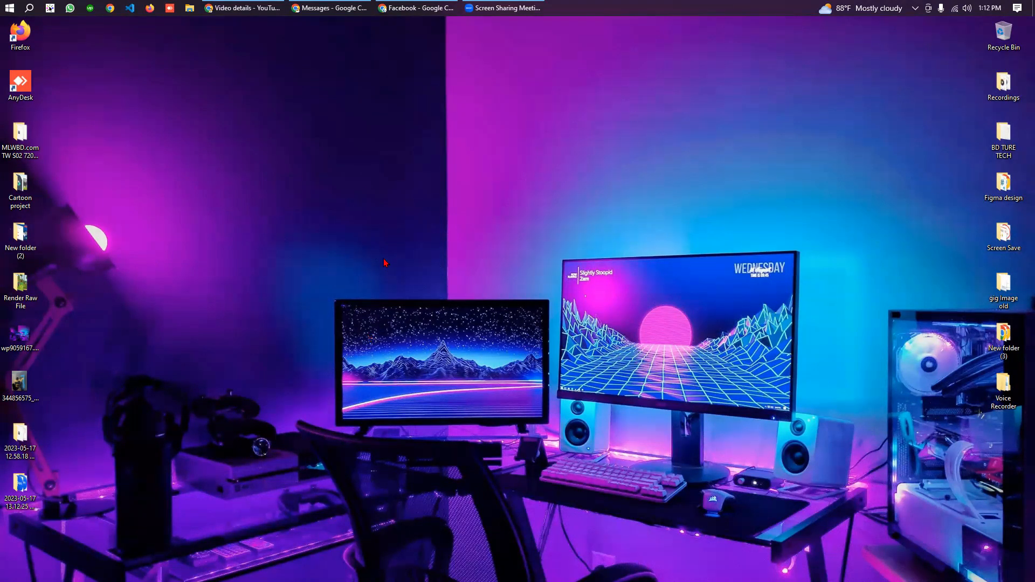
Open the Jitsi Meet site at meet.jit.si in a new browser tab.
click(250, 7)
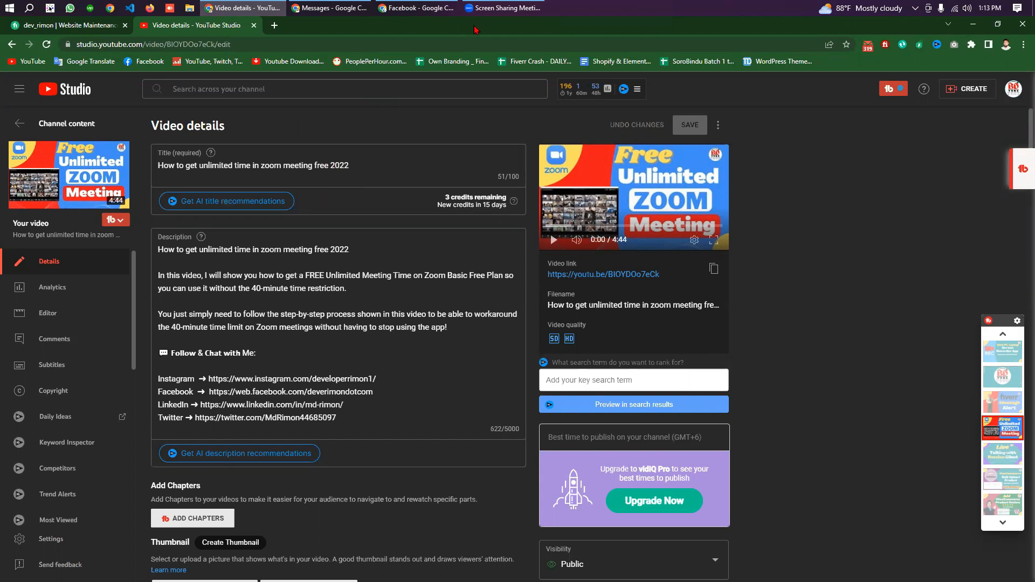
click(423, 6)
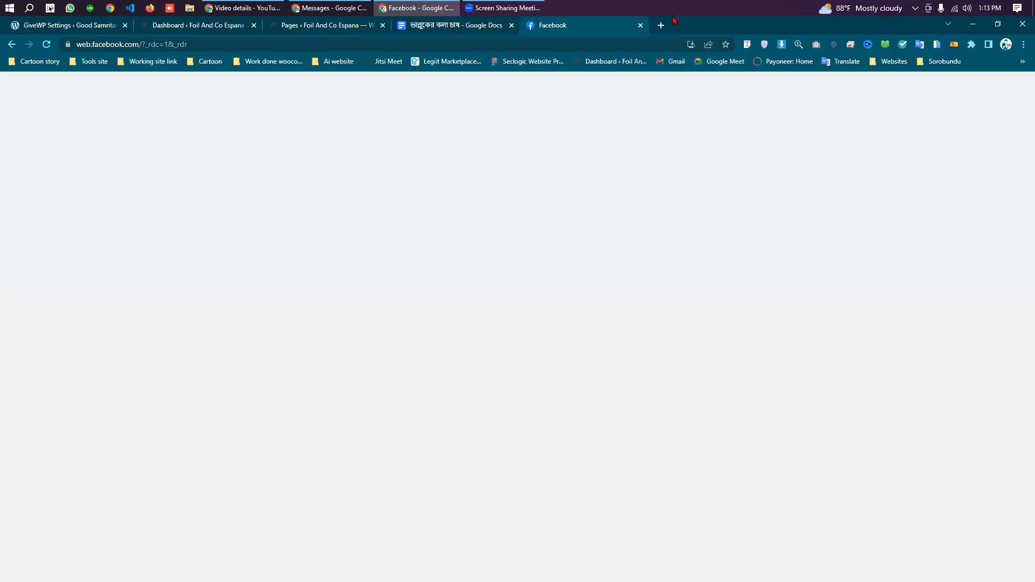
click(661, 25)
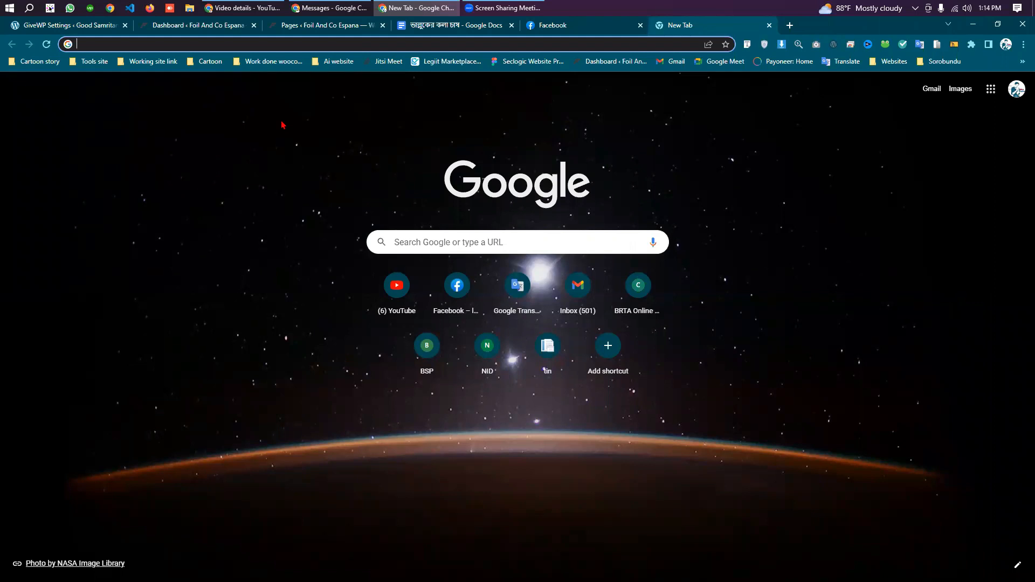
text(mett)
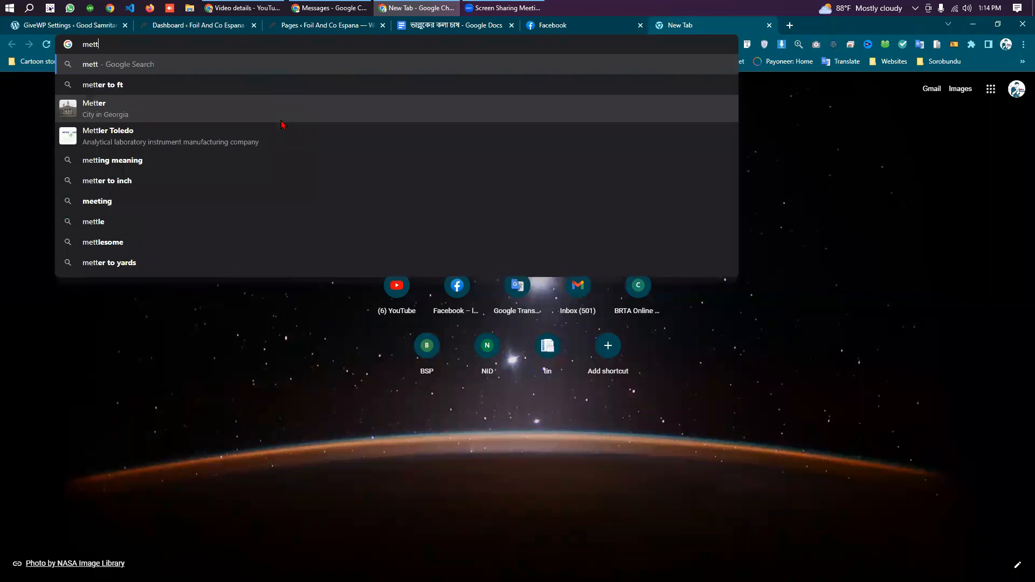
key(BackSpace)
key(BackSpace)
text(et.jit)
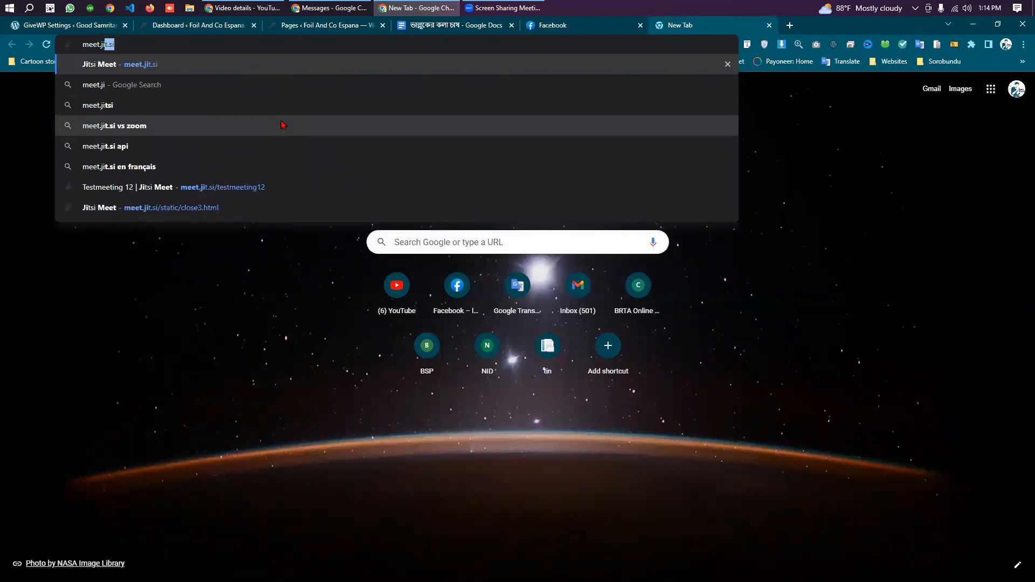
text(.si)
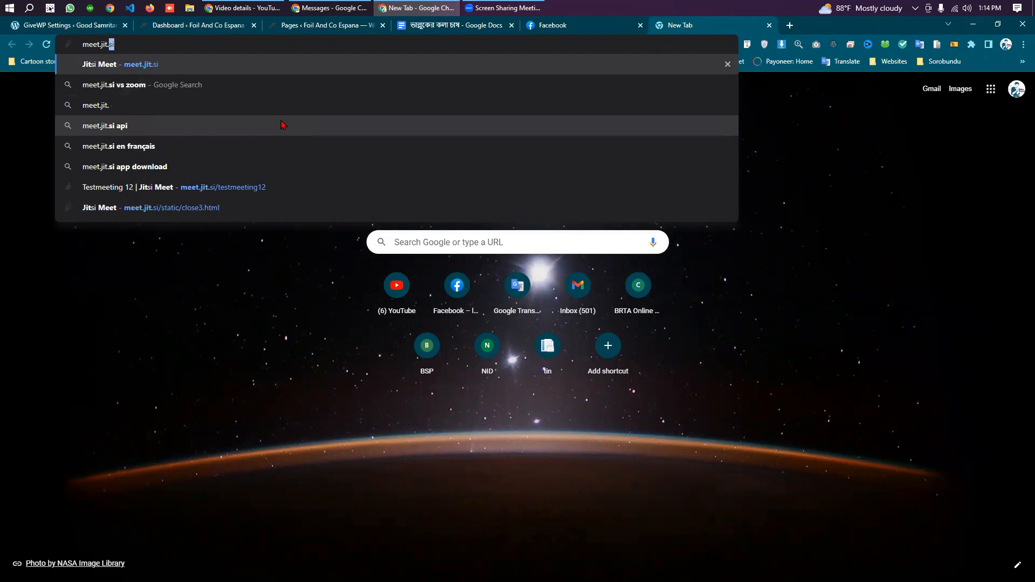
key(Return)
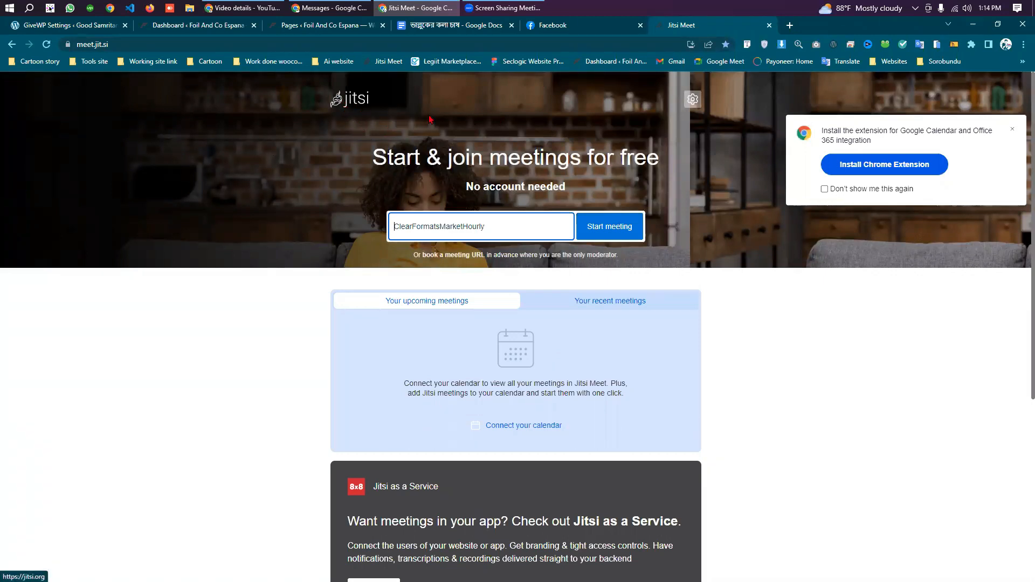
Look over the Jitsi Meet home page and view its Jitsi Meetings extension in the Chrome Web Store, returning to the home page.
scroll(702, 183, down, 3)
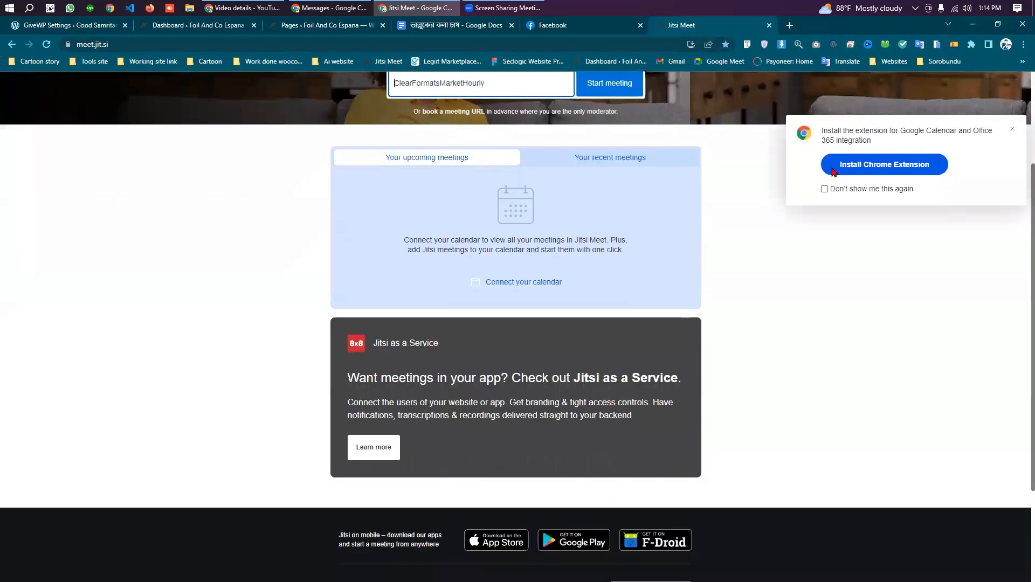
scroll(487, 366, up, 3)
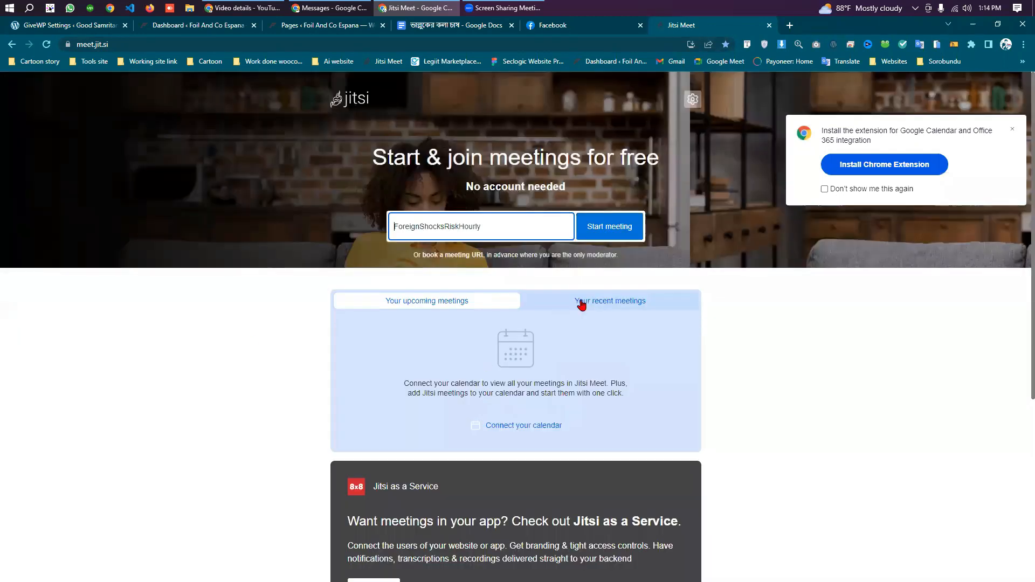
scroll(444, 356, down, 2)
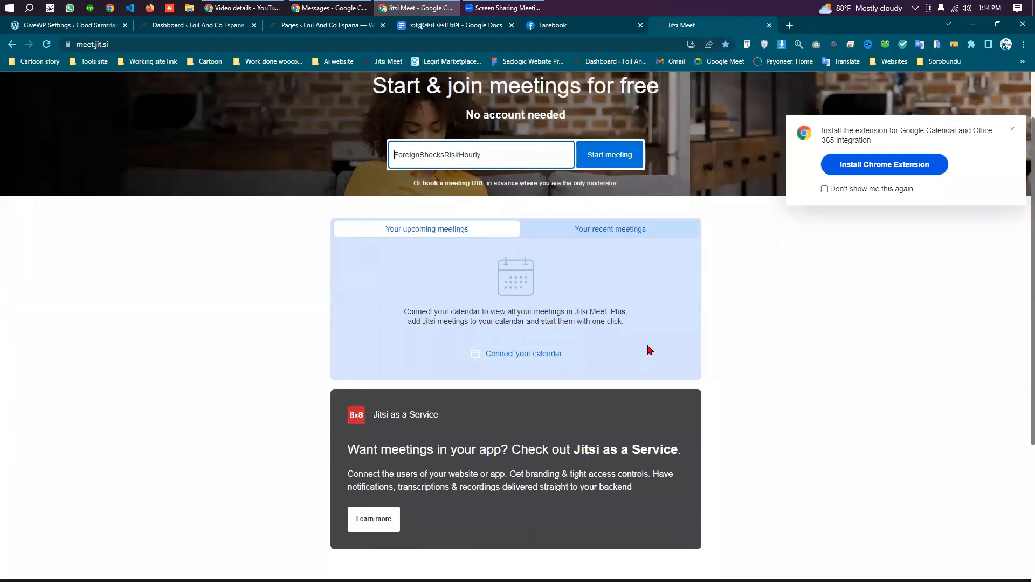
scroll(649, 349, up, 2)
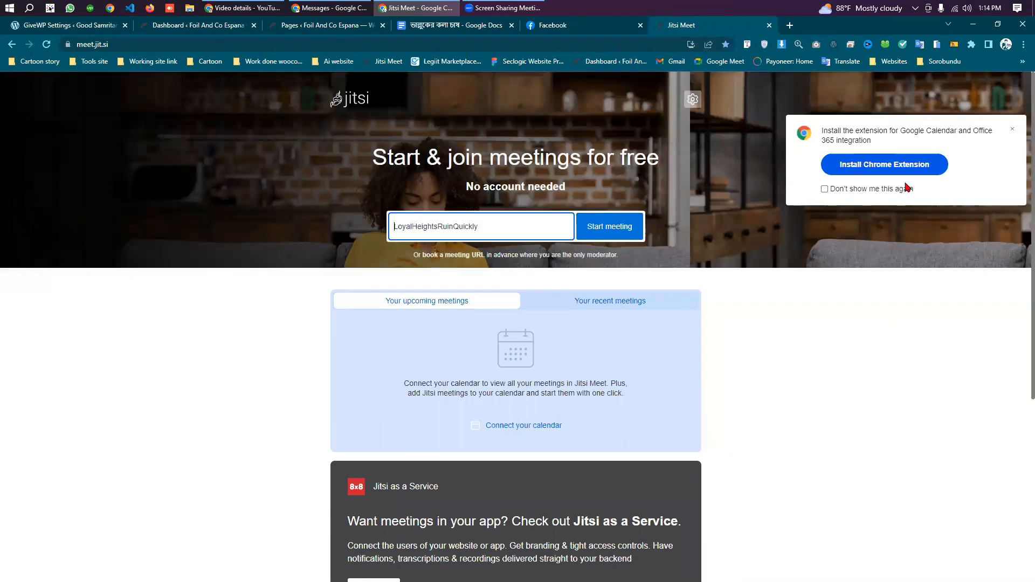
click(872, 168)
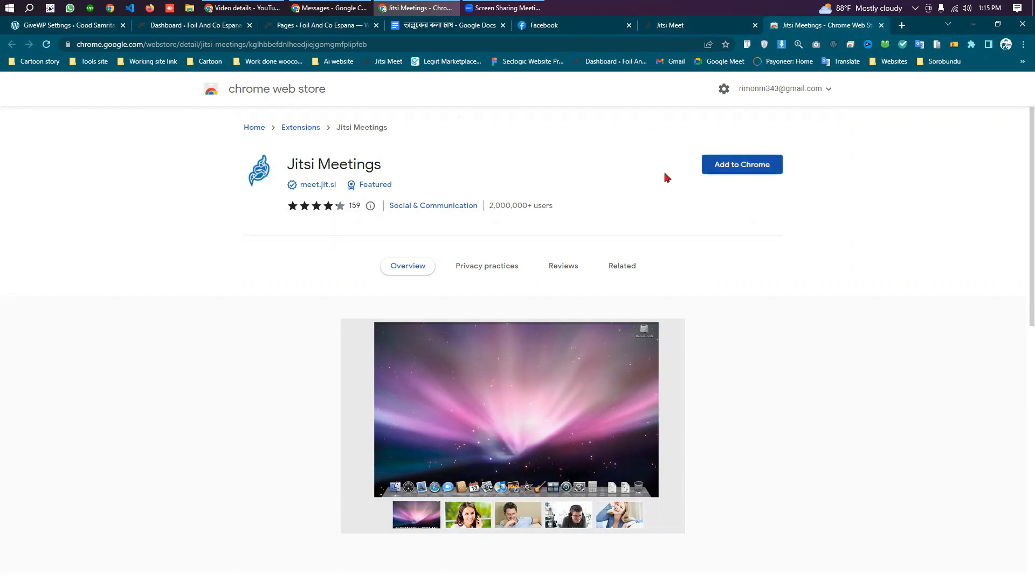
click(693, 24)
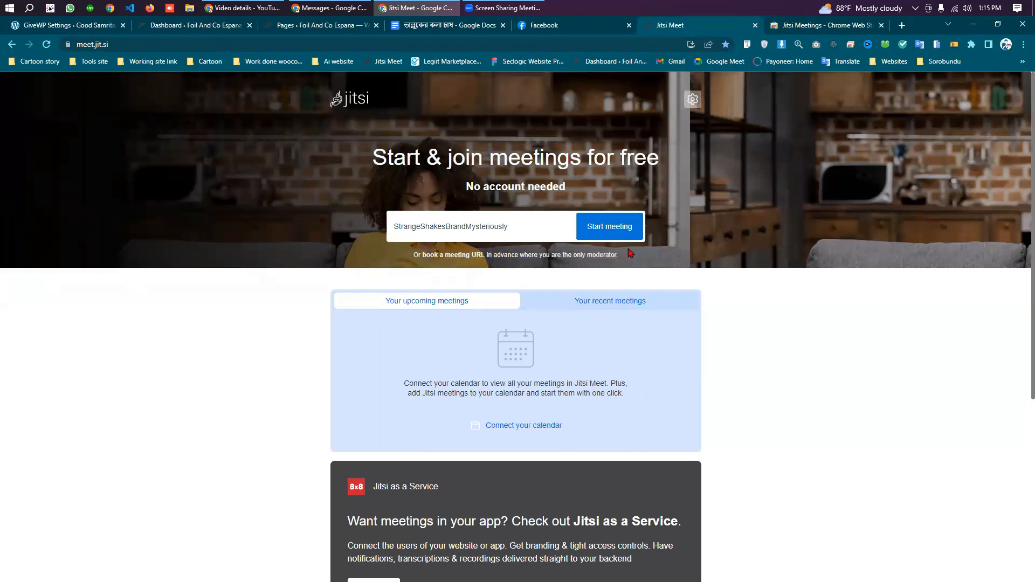
Enter testmeet12 as the meeting name and start the meeting.
click(415, 232)
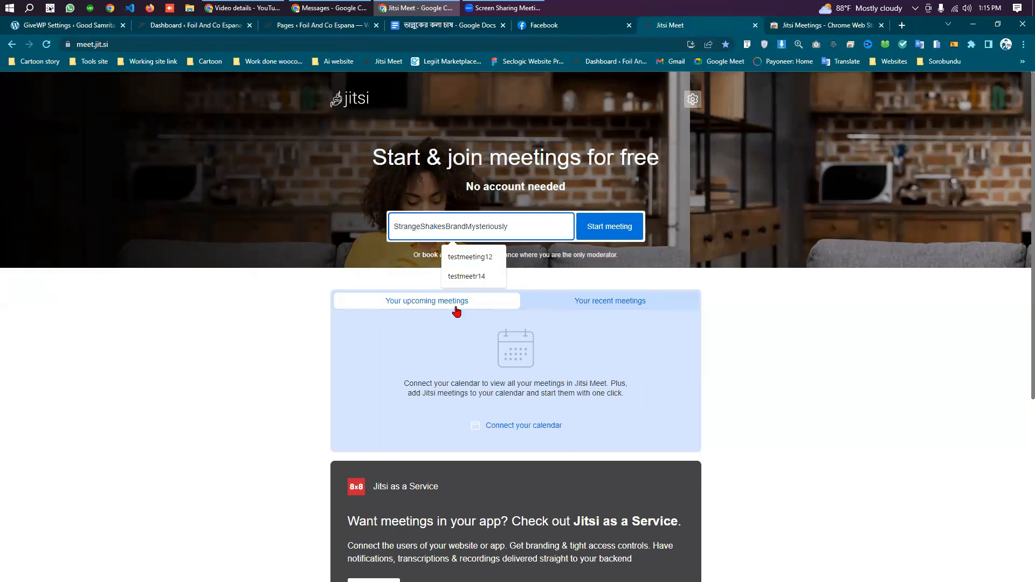
click(470, 257)
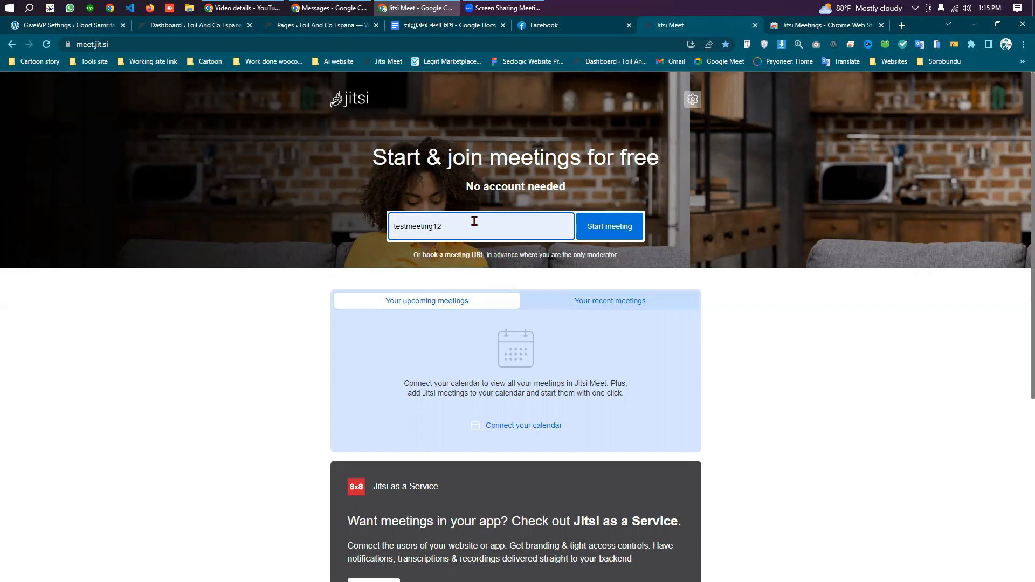
key(BackSpace)
key(BackSpace)
key(BackSpace)
key(BackSpace)
key(BackSpace)
key(BackSpace)
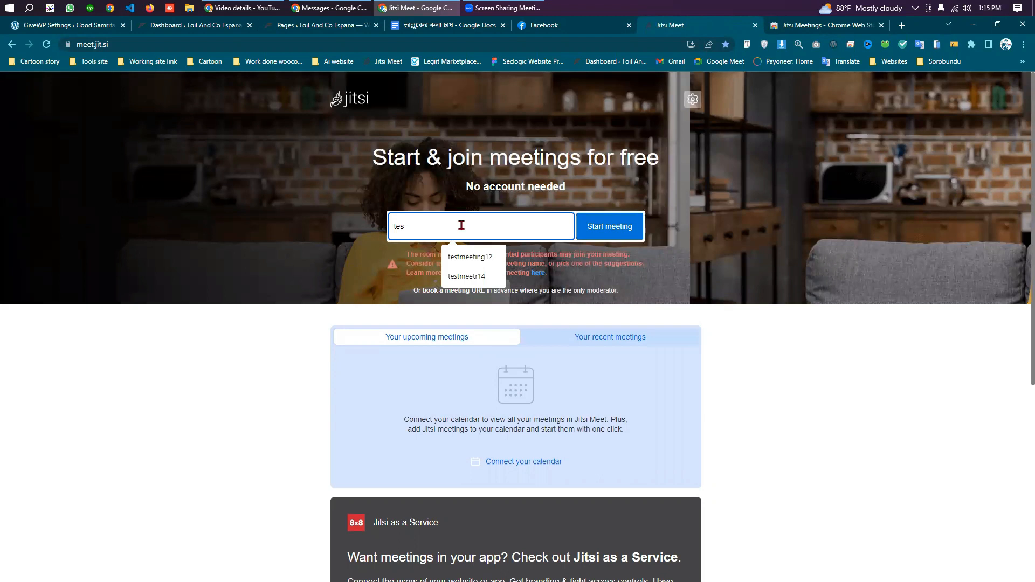
click(360, 314)
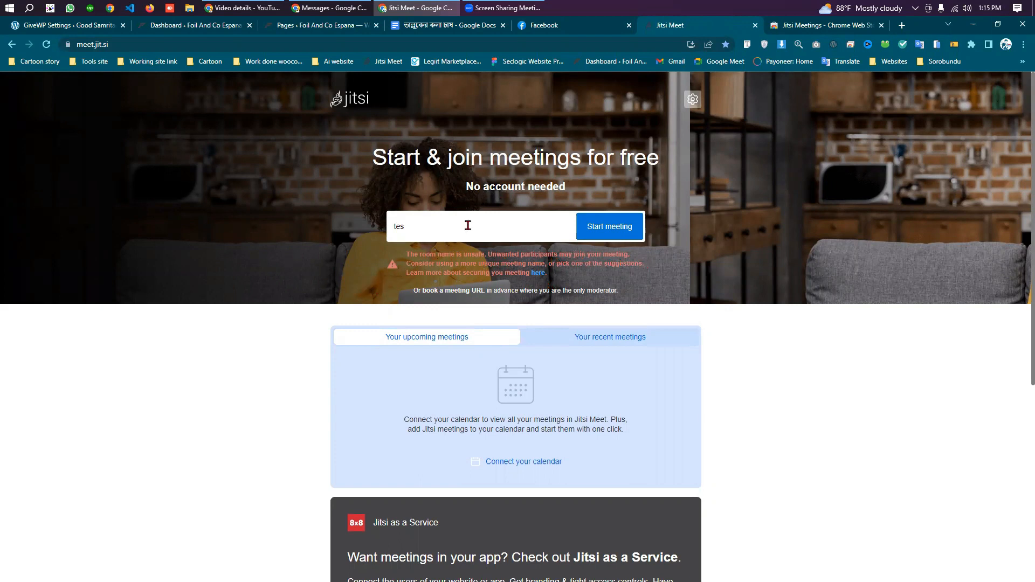
click(418, 227)
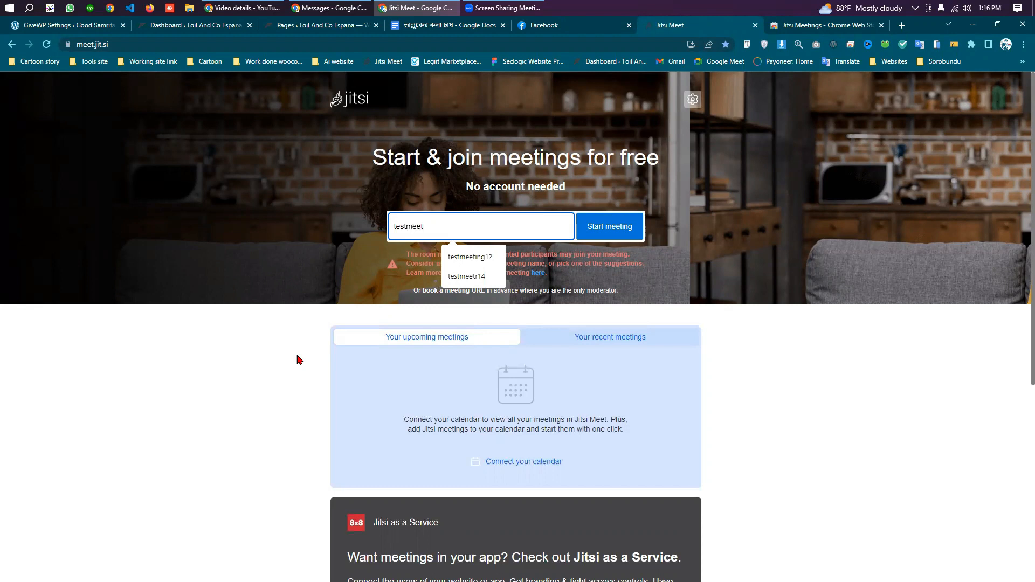
text(12)
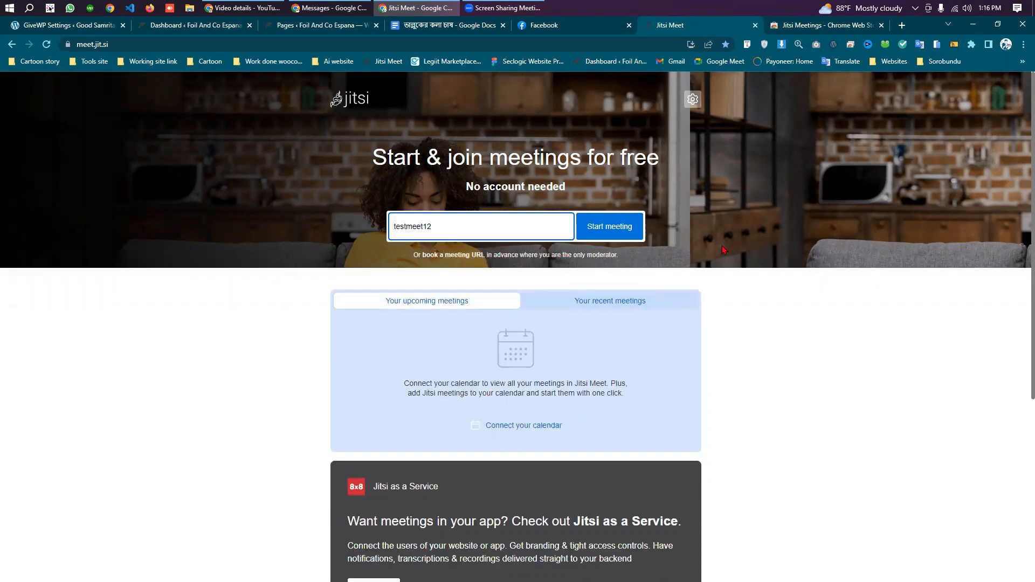
click(613, 231)
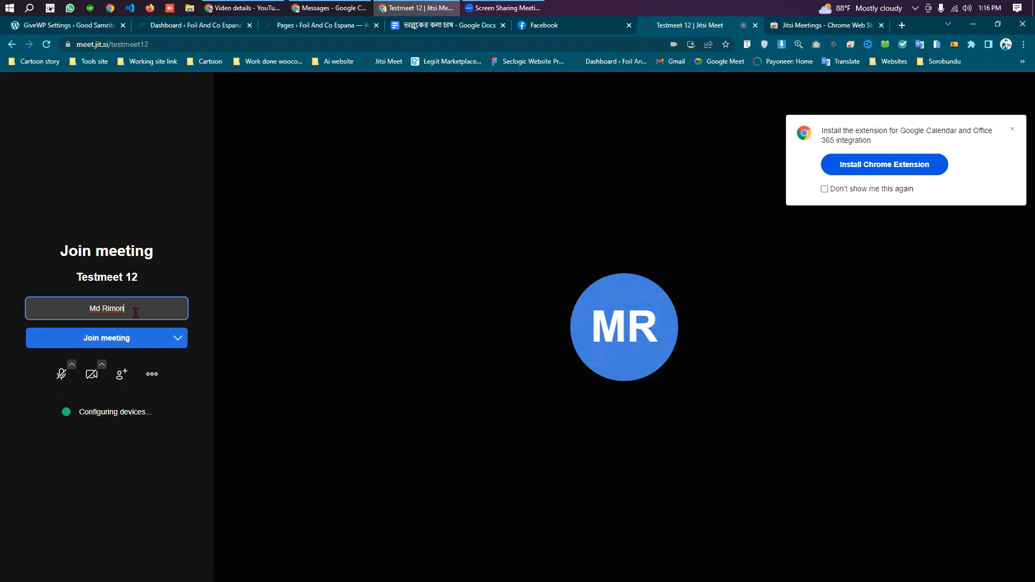
Clear the display name, re-enter the participant's name and join the Testmeet 12 meeting.
click(94, 308)
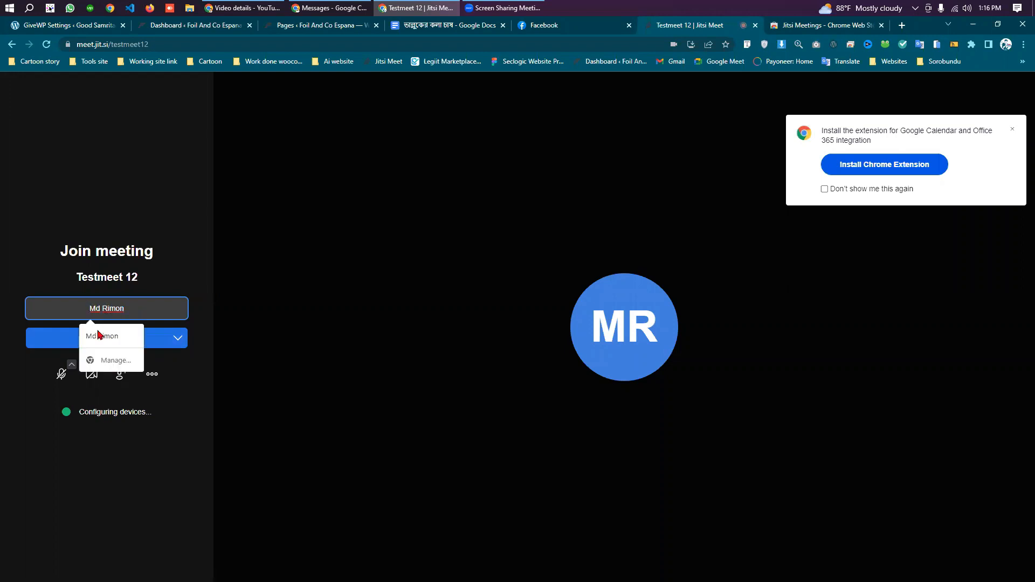
key(BackSpace)
key(BackSpace)
key(BackSpace)
key(BackSpace)
key(BackSpace)
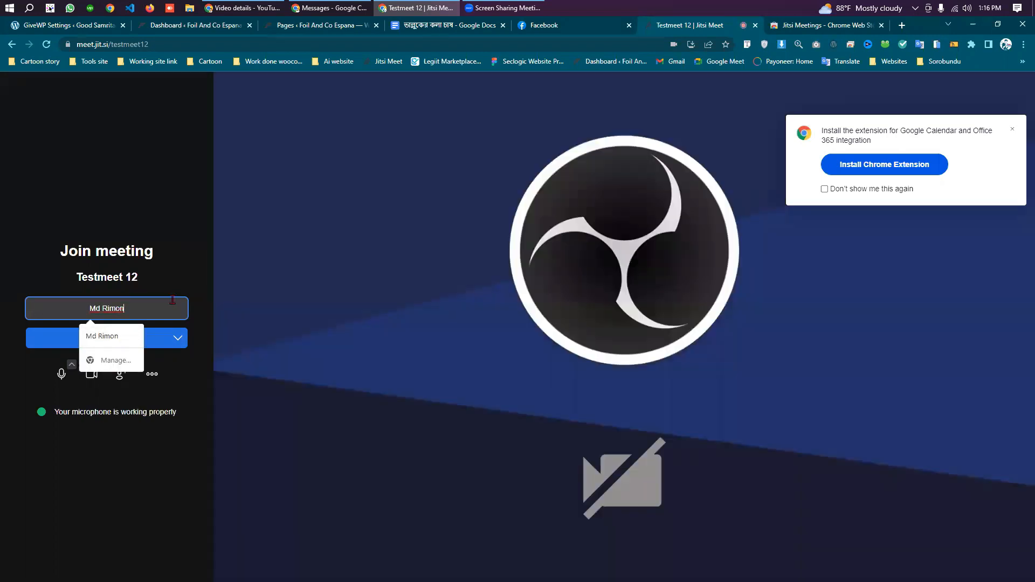
key(BackSpace)
key(BackSpace)
key(BackSpace)
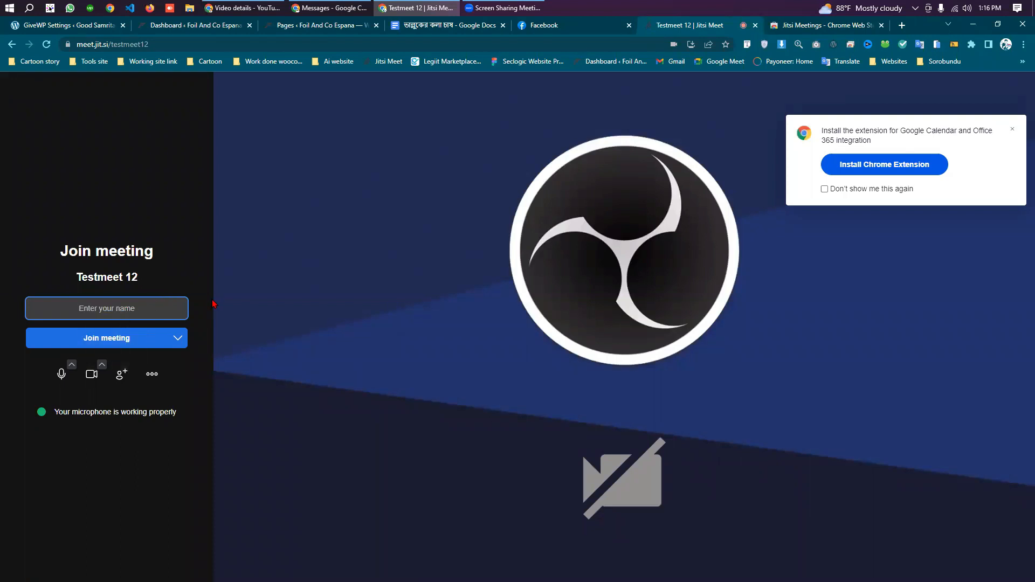
text(Md Rimon)
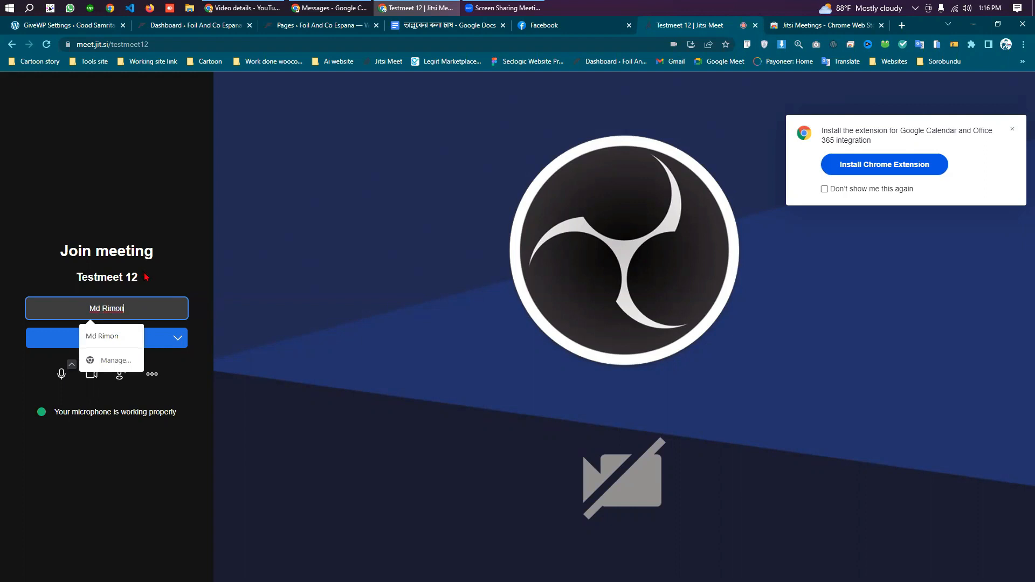
click(146, 276)
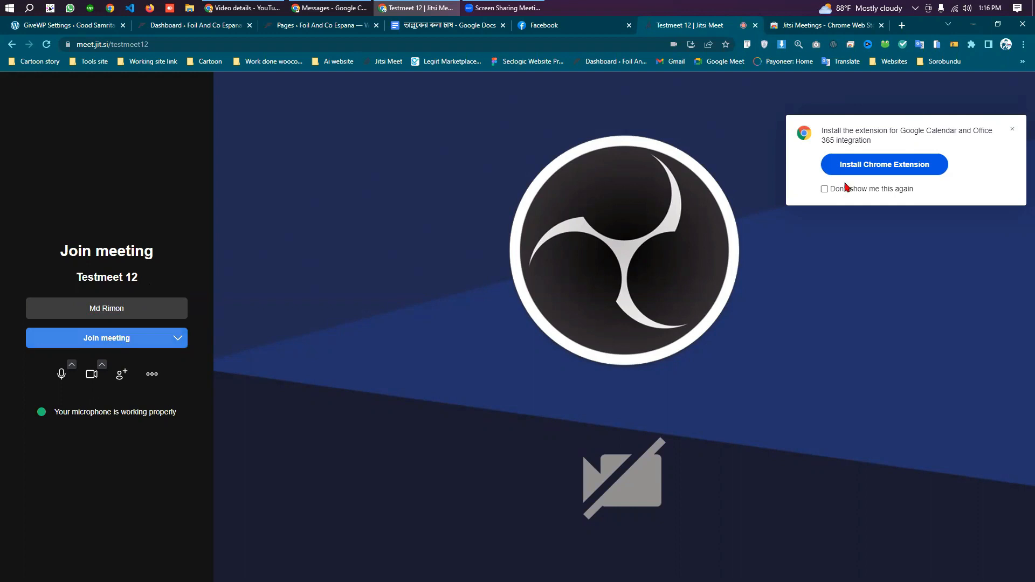
click(107, 338)
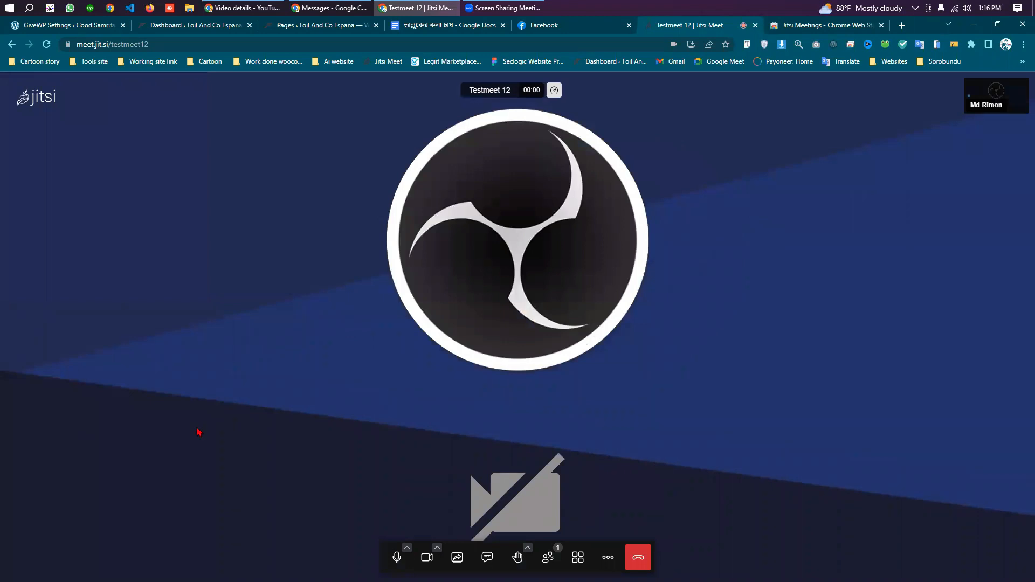
Look over the meeting's address and call controls, and show the list of meeting participants.
click(154, 42)
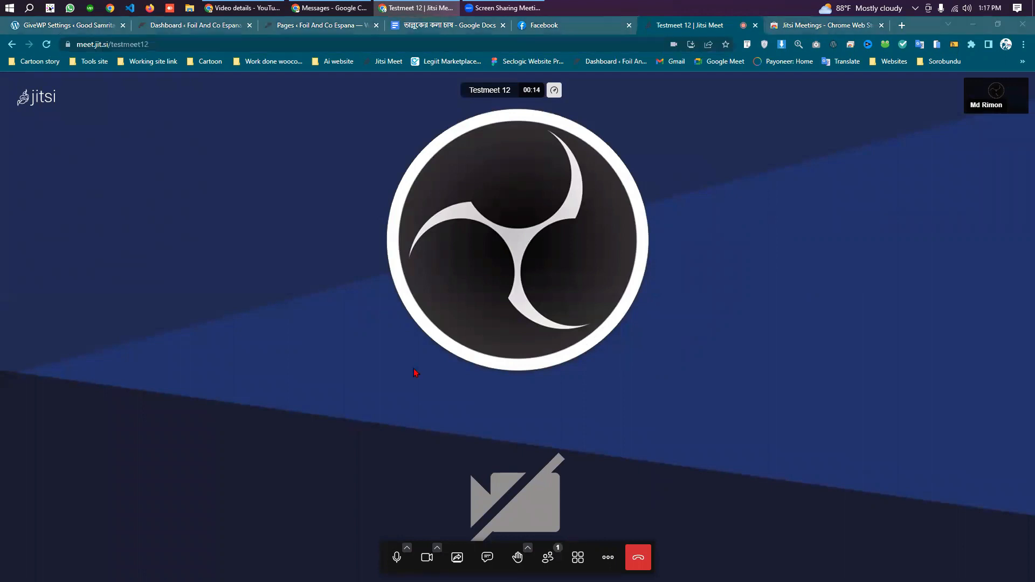
click(393, 558)
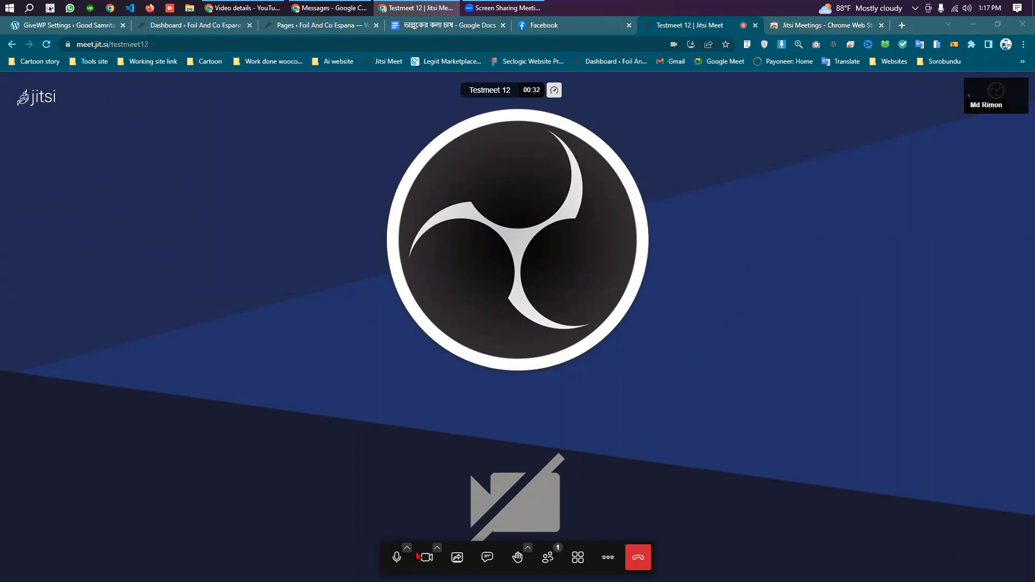
click(460, 557)
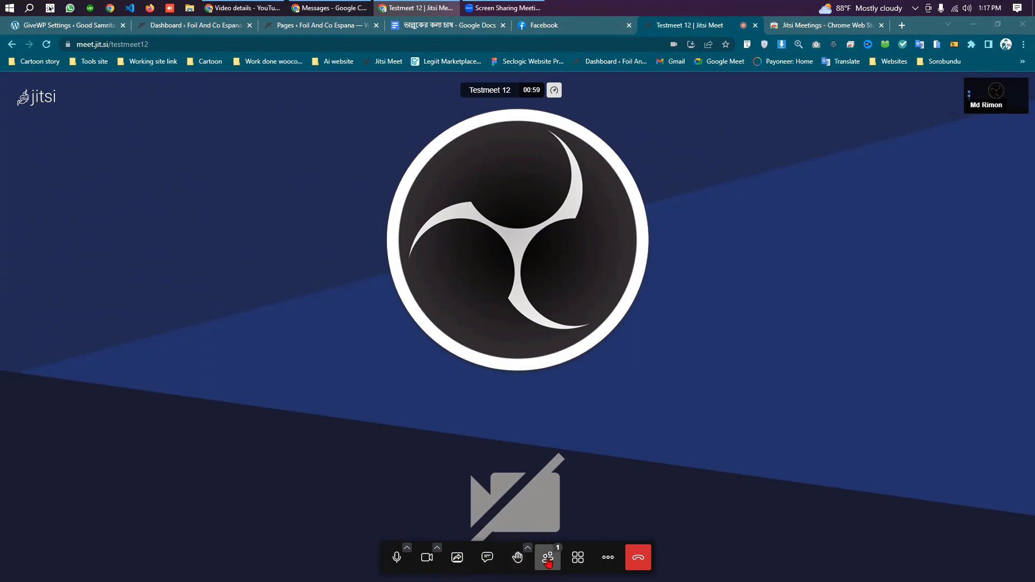
click(549, 561)
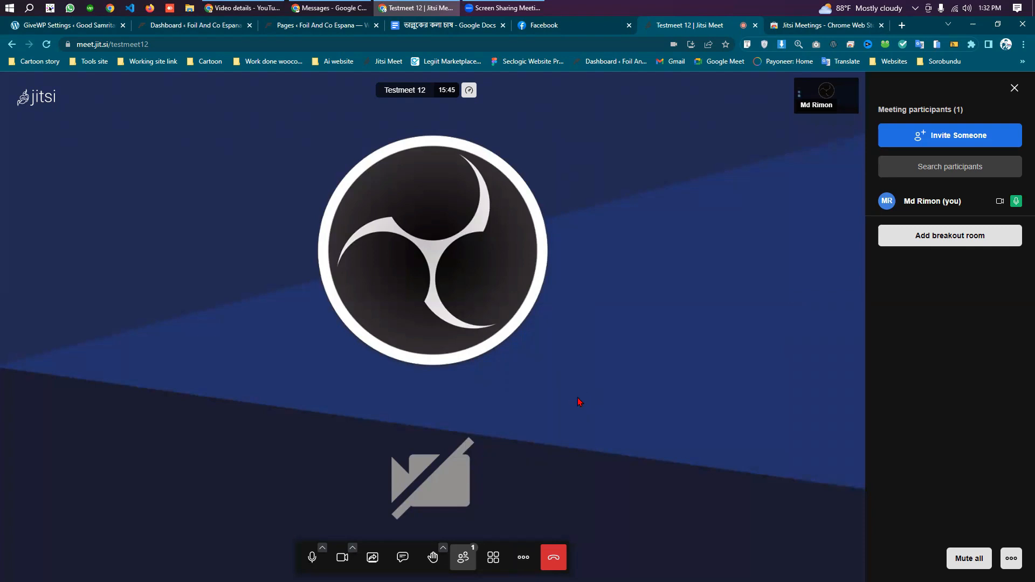
View the meeting's performance settings and the participants stats, closing each dialog.
click(526, 560)
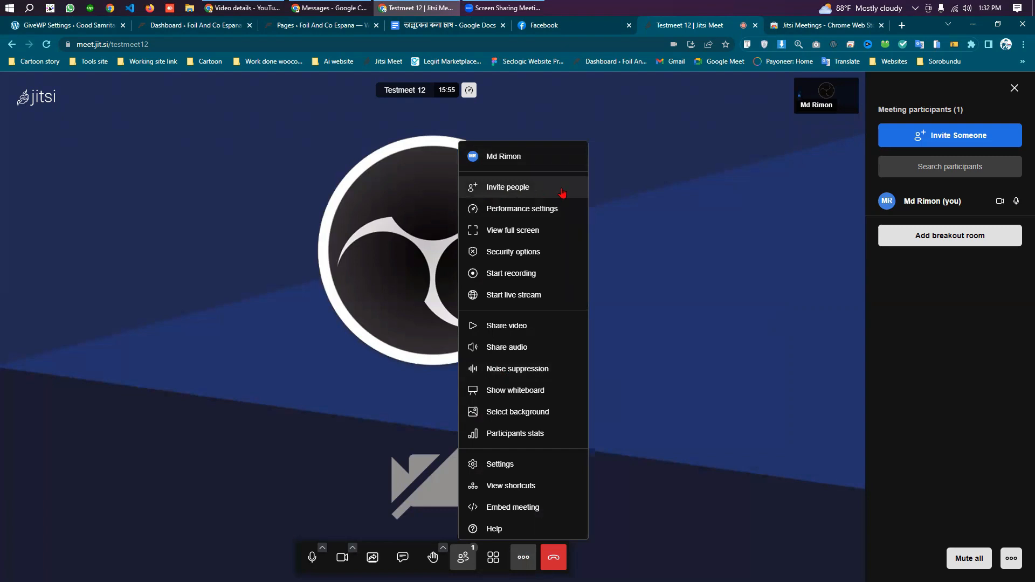
click(522, 210)
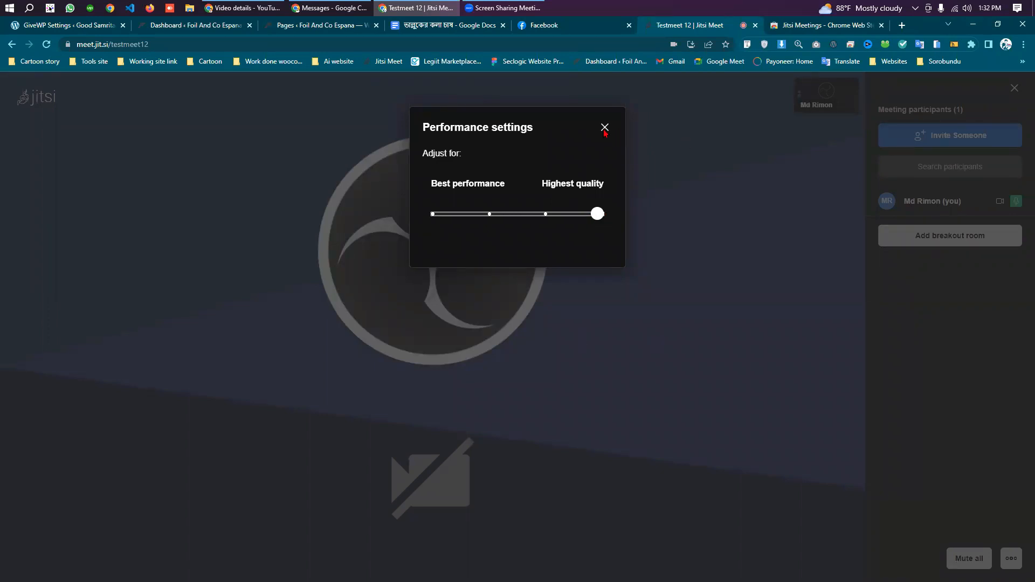
click(558, 562)
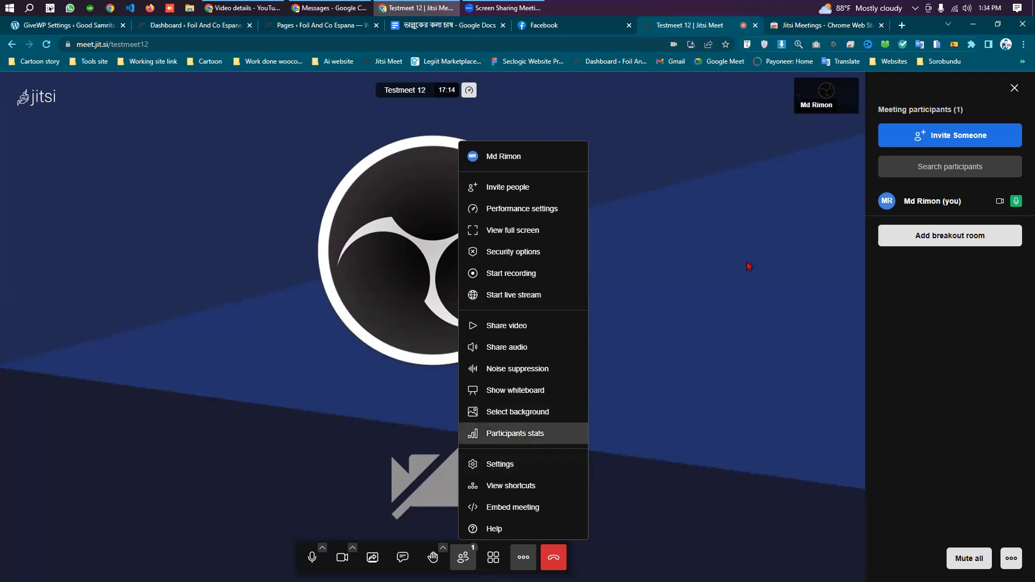
key(Return)
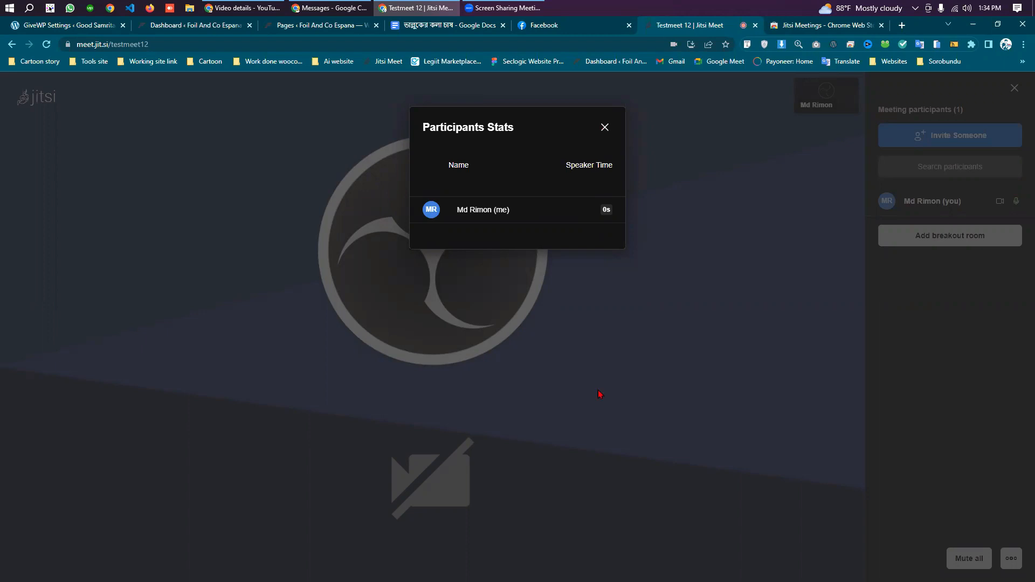
click(583, 475)
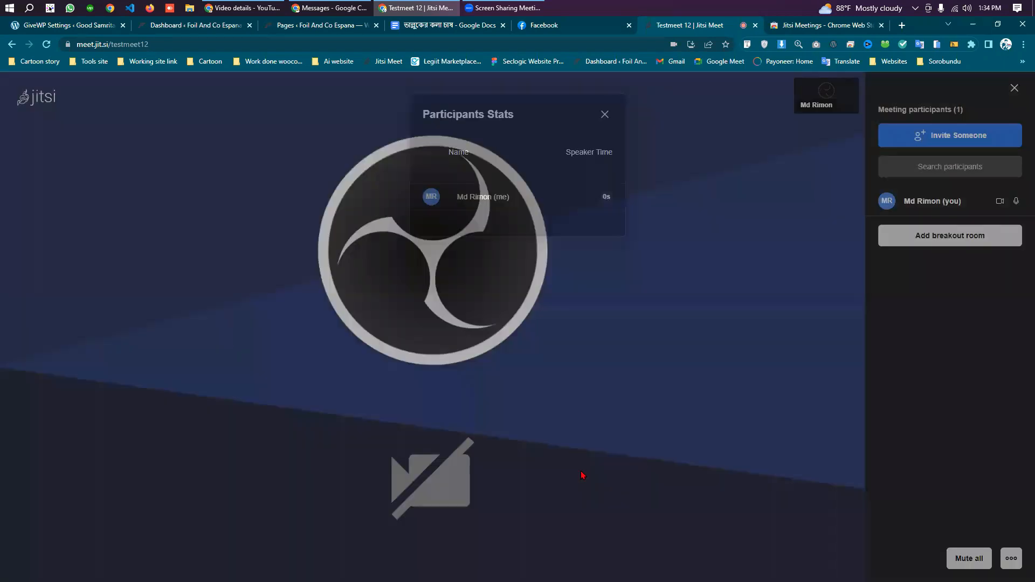